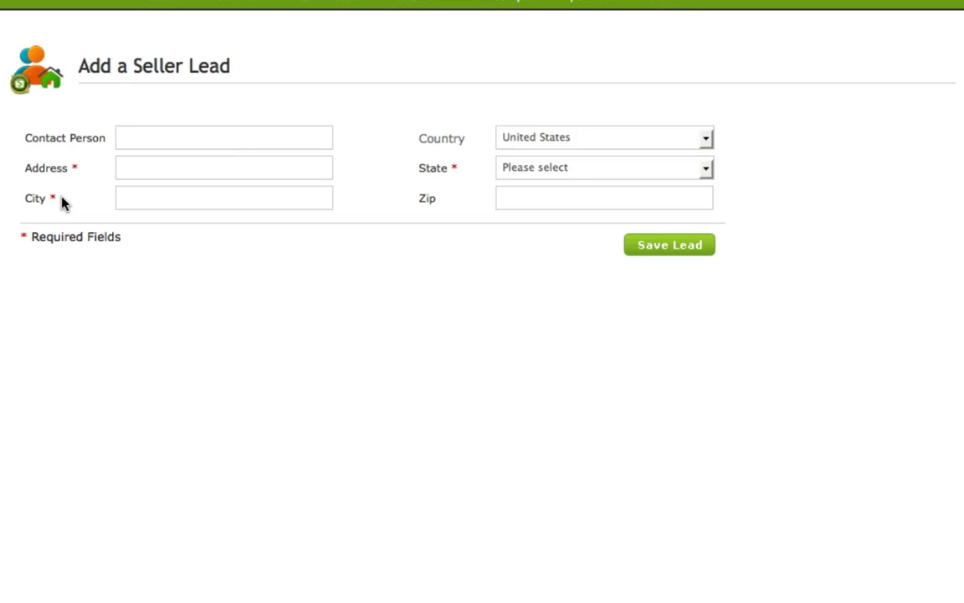
# - Fill in the new seller lead's contact person, street address and city
pyautogui.click(132, 136)
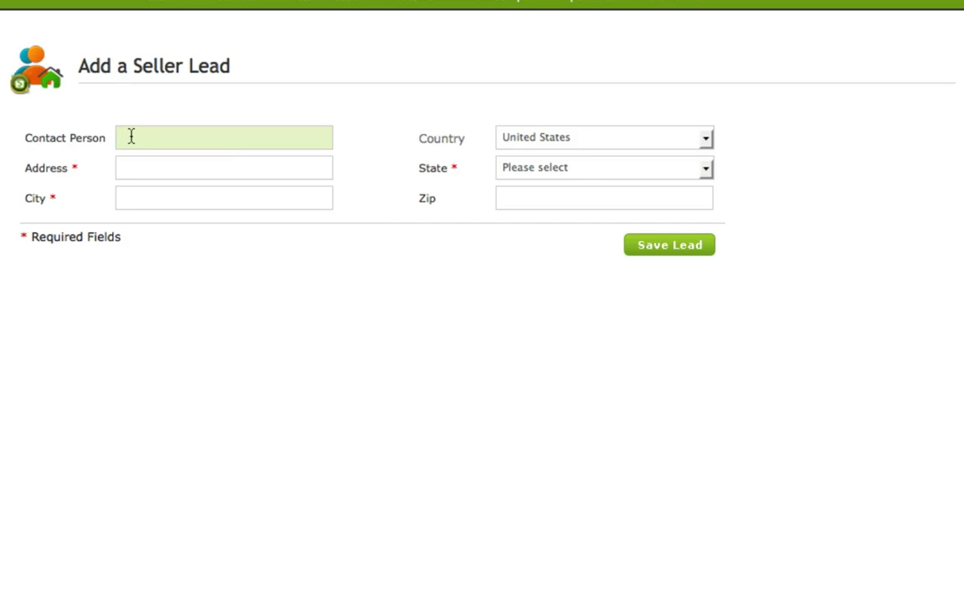
pyautogui.write('don')
pyautogui.press('Tab')
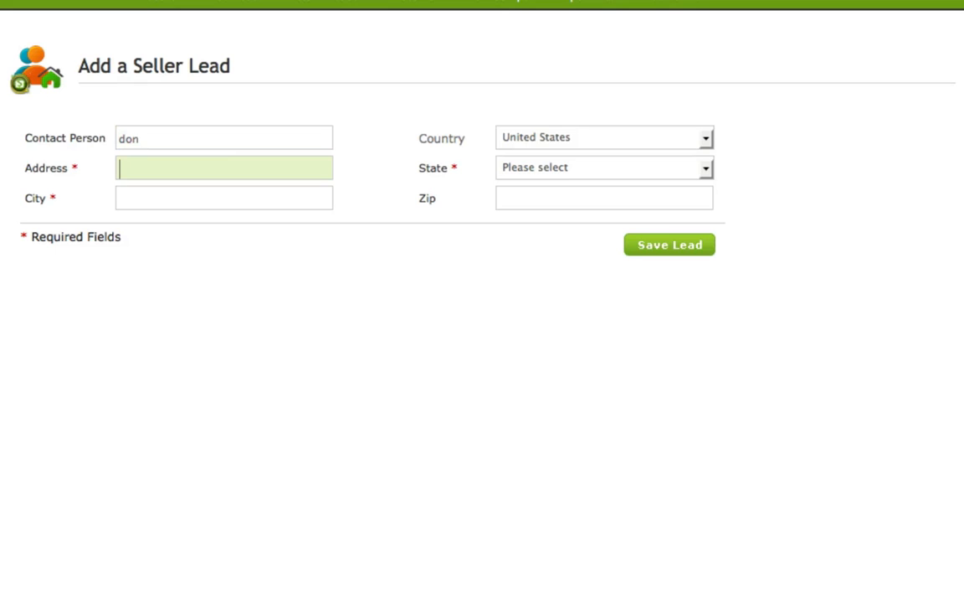
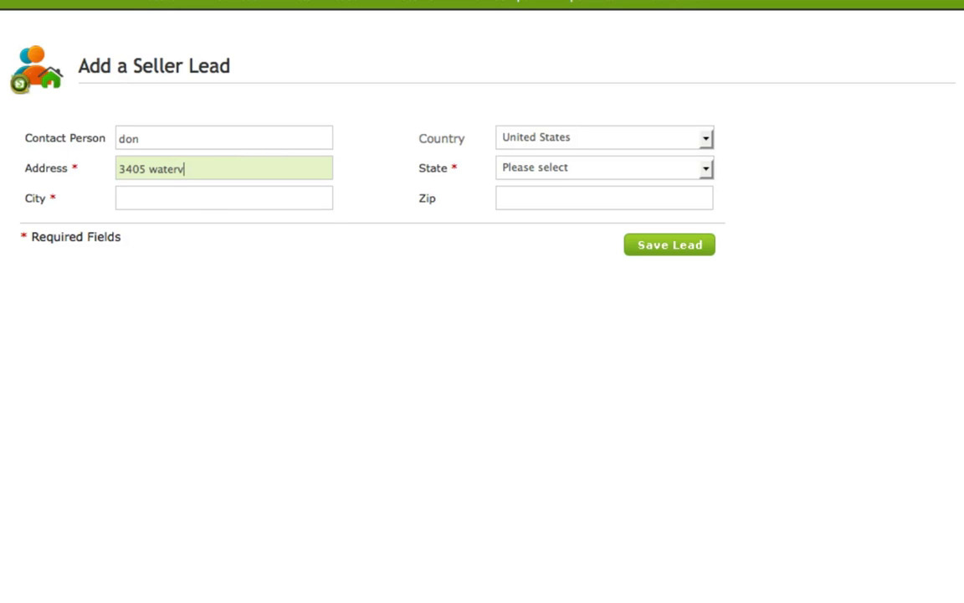
pyautogui.click(150, 198)
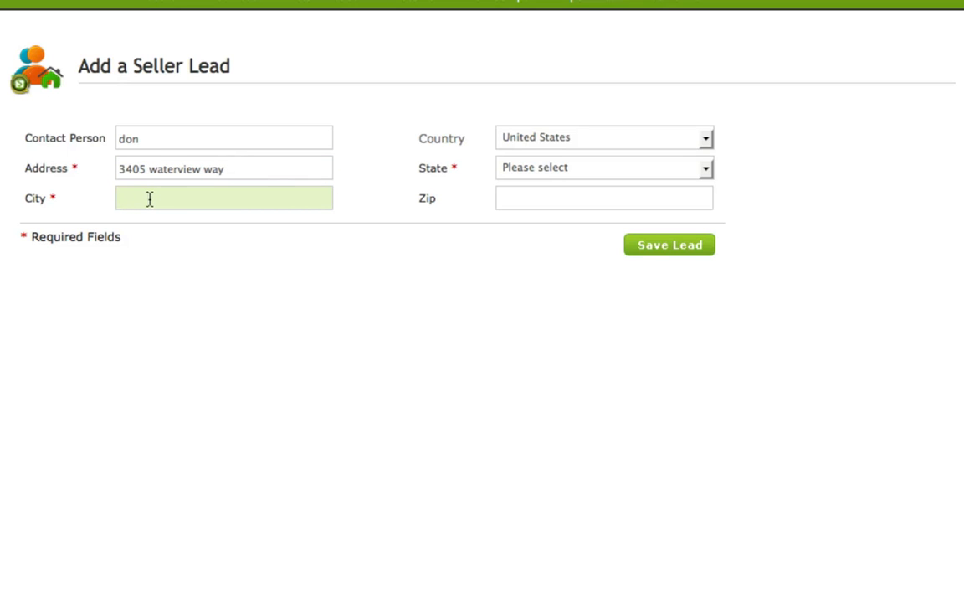
pyautogui.write('wall')
# - Choose New Jersey as the lead's state, enter the zip code and save the new seller lead
pyautogui.click(677, 171)
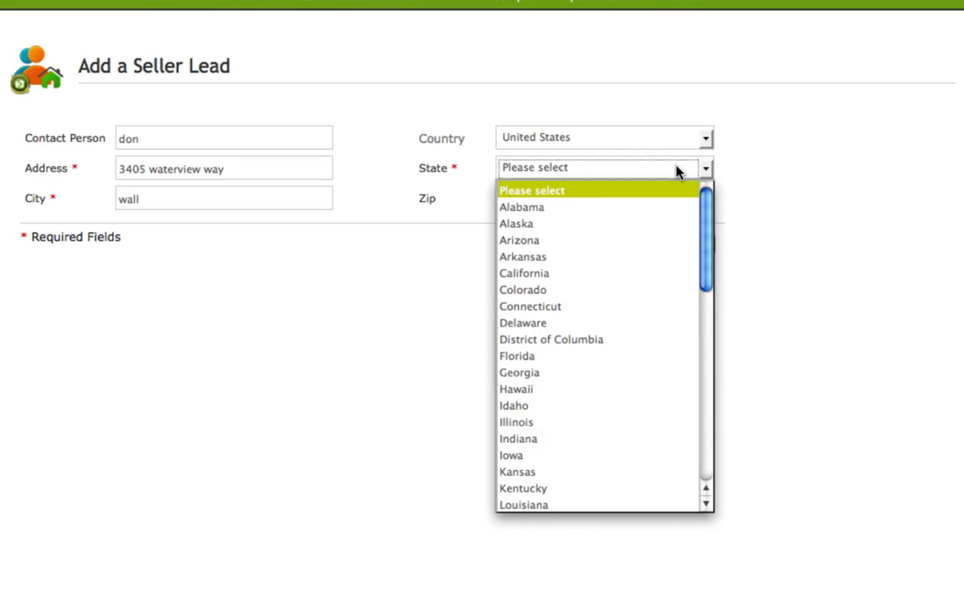
pyautogui.press('n')
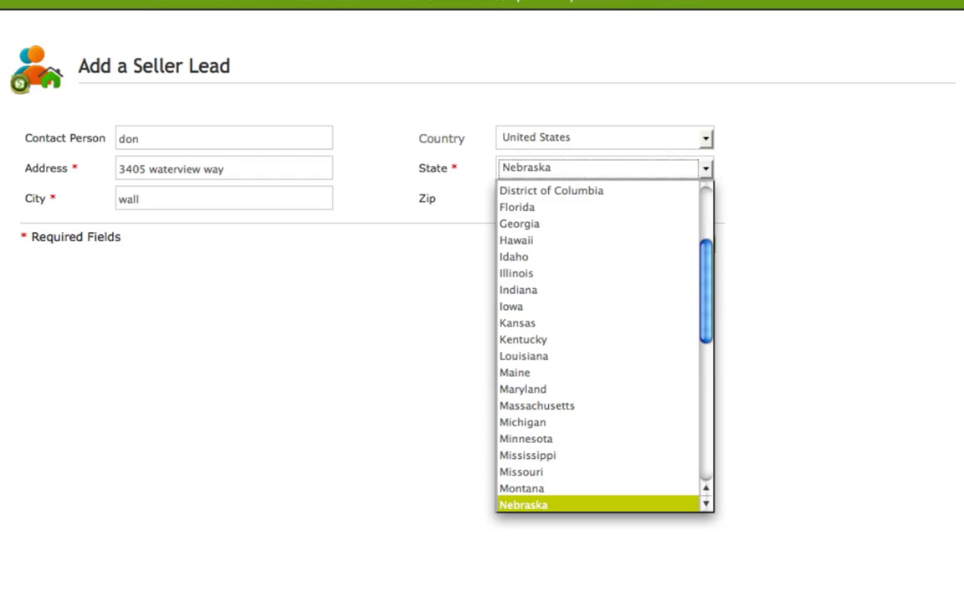
pyautogui.press('w')
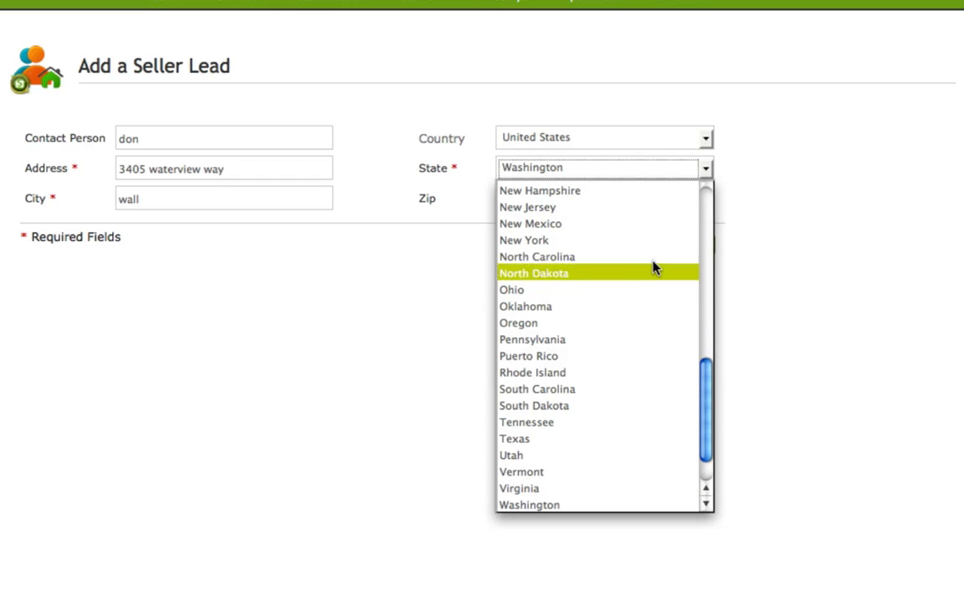
pyautogui.click(628, 209)
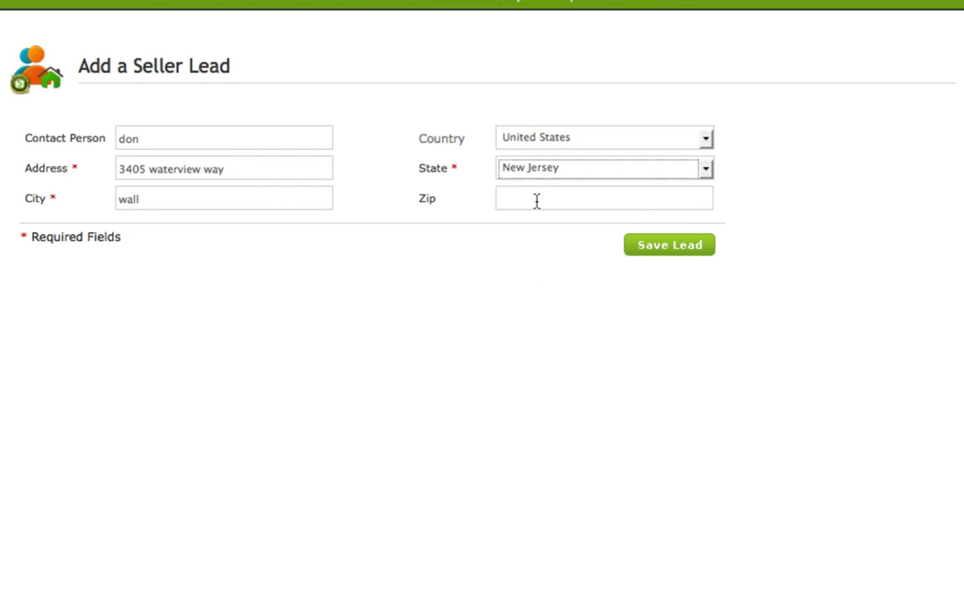
pyautogui.click(536, 199)
pyautogui.write('077')
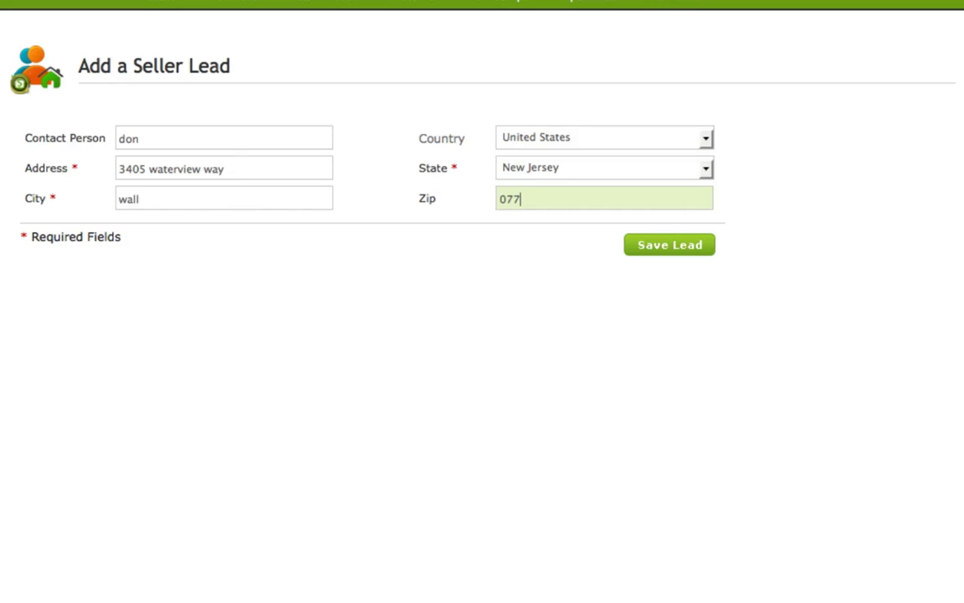
pyautogui.write('19')
pyautogui.click(676, 249)
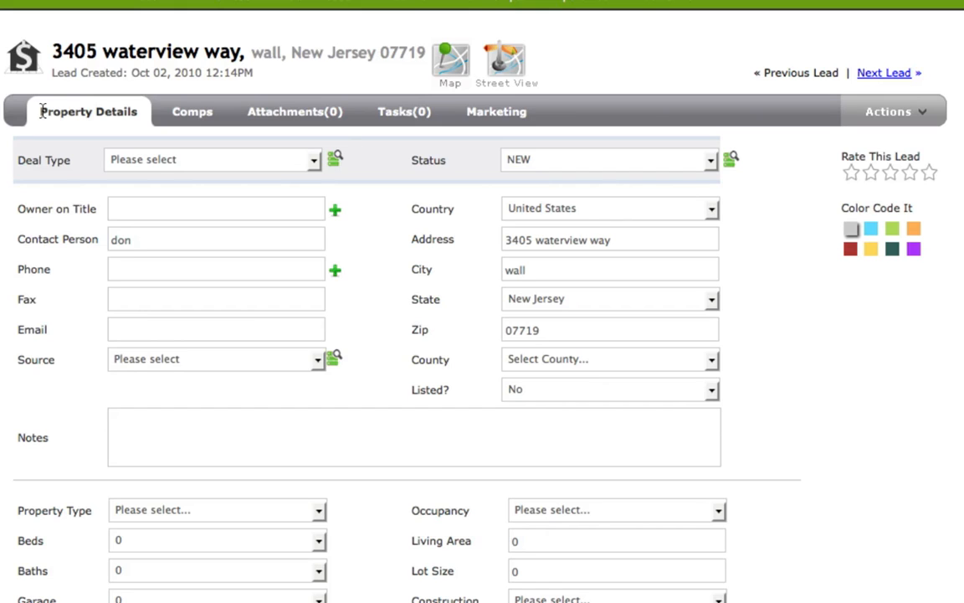
# - Open the Brandon lead received Sep 07 11:53AM from the Seller Leads inbox
pyautogui.click(162, 5)
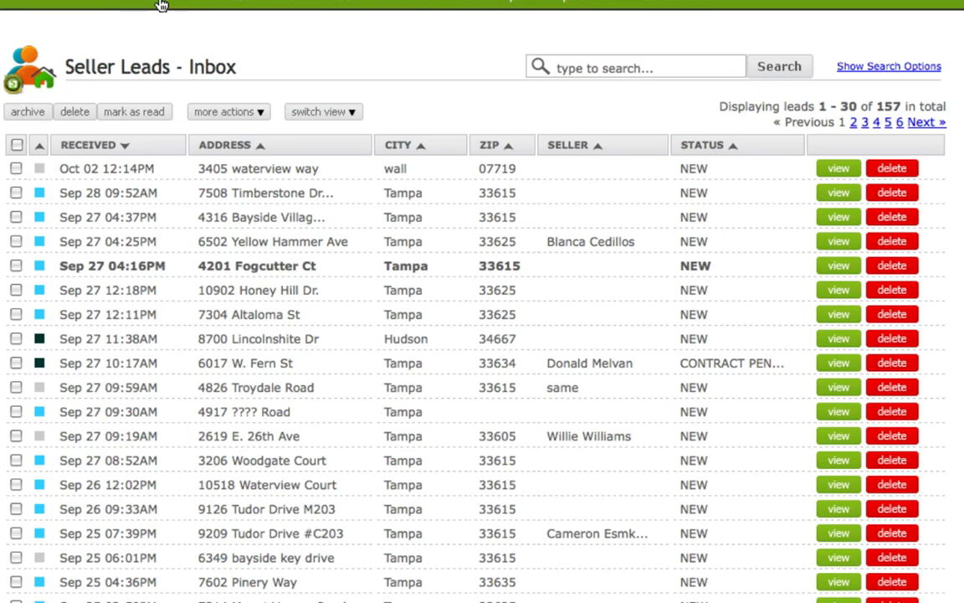
pyautogui.scroll(-5, 482, 334)
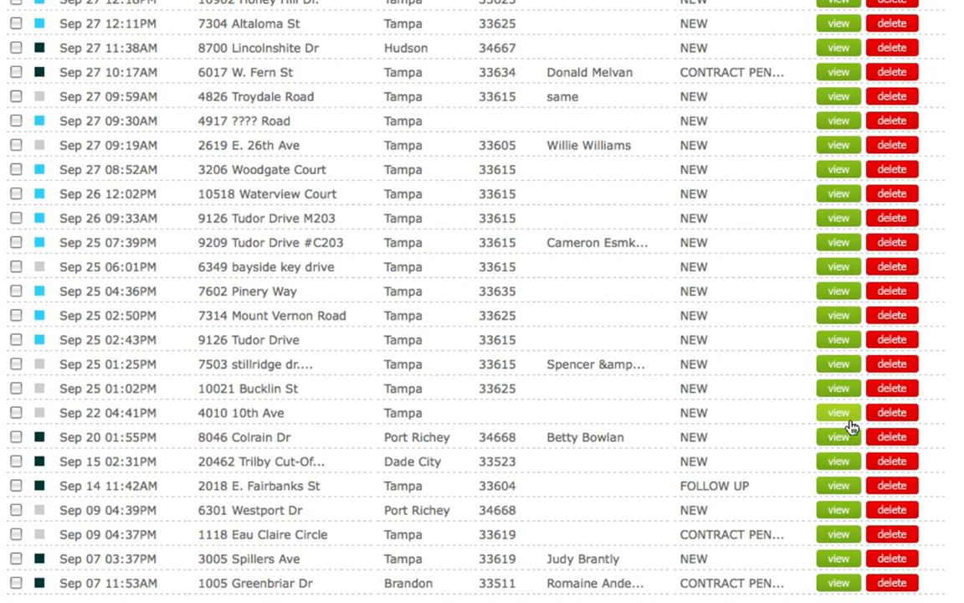
pyautogui.click(835, 586)
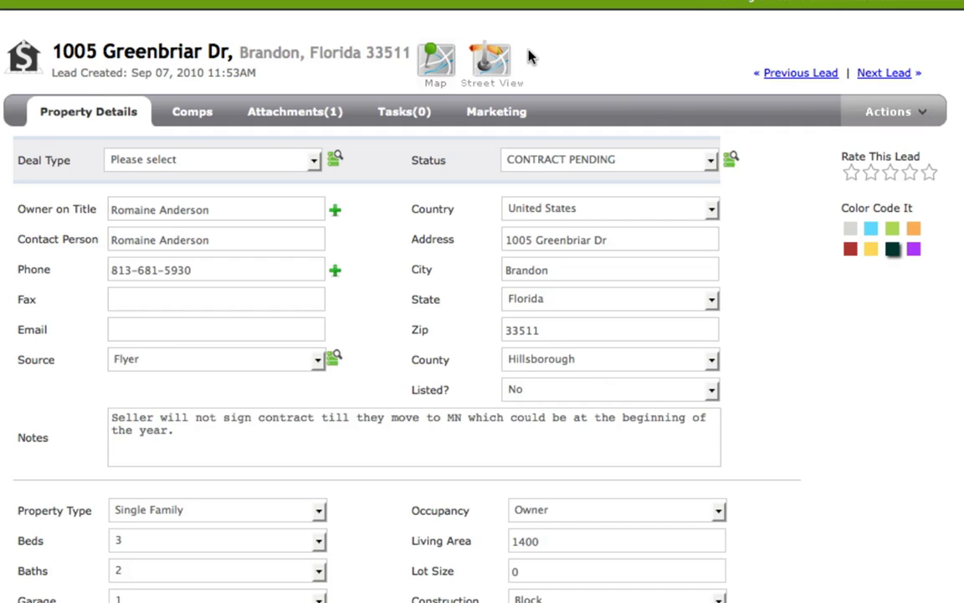
# - View the property's location on the map and its Street View picture, closing each view
pyautogui.click(433, 64)
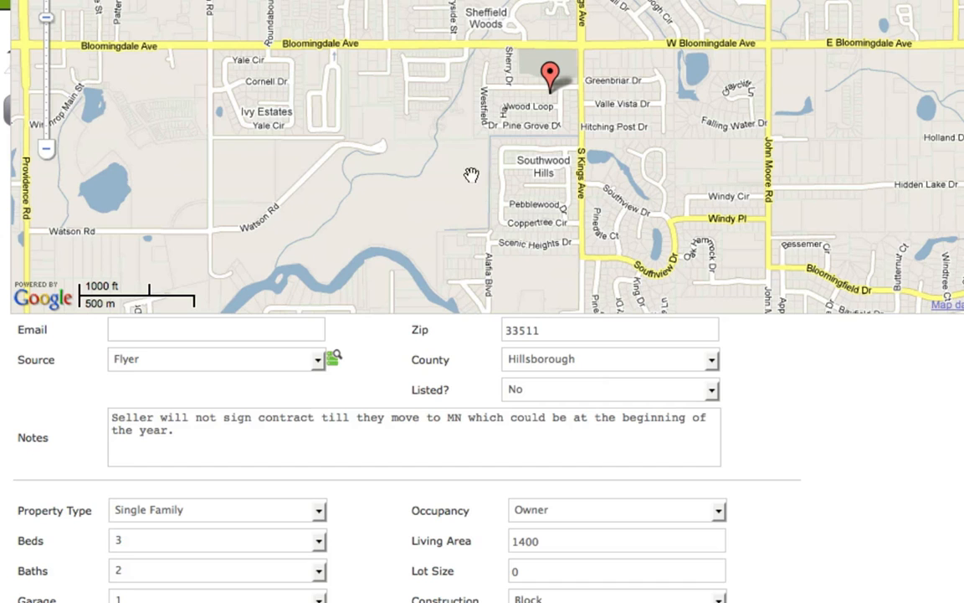
pyautogui.click(811, 366)
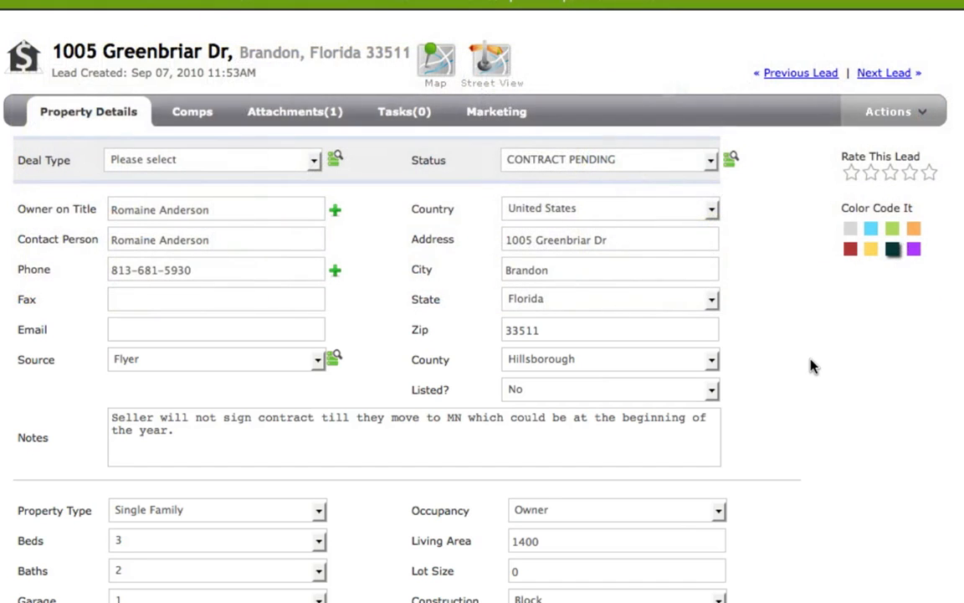
pyautogui.click(492, 61)
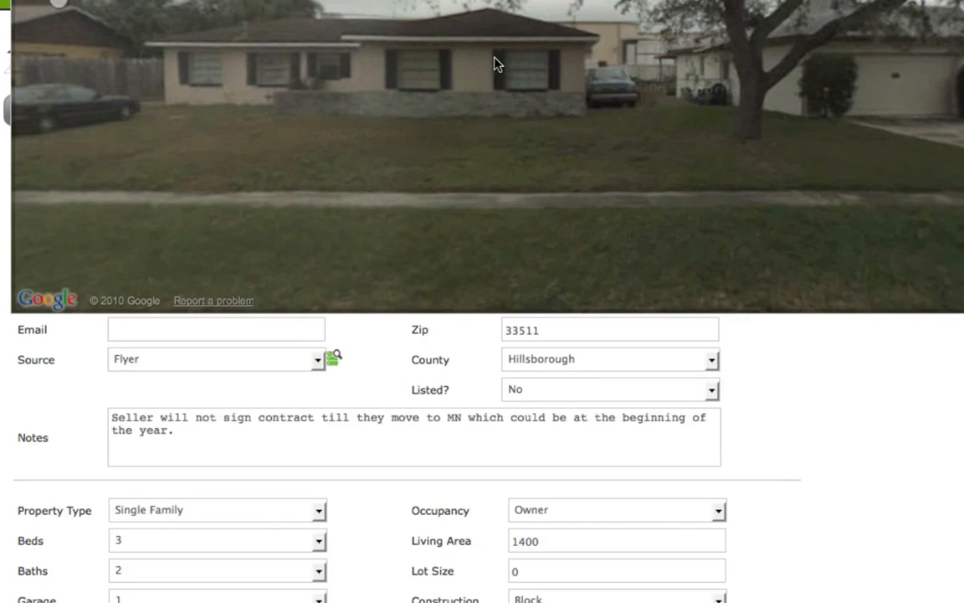
pyautogui.click(780, 374)
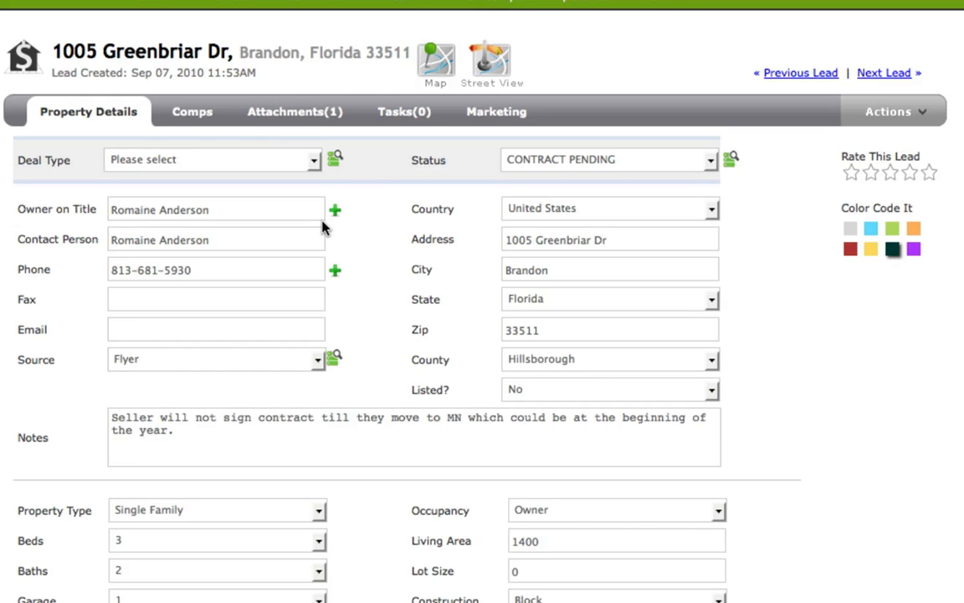
# - Look through the Deal Type choices, and add an extra Owner on Title entry and remove it again
pyautogui.click(314, 162)
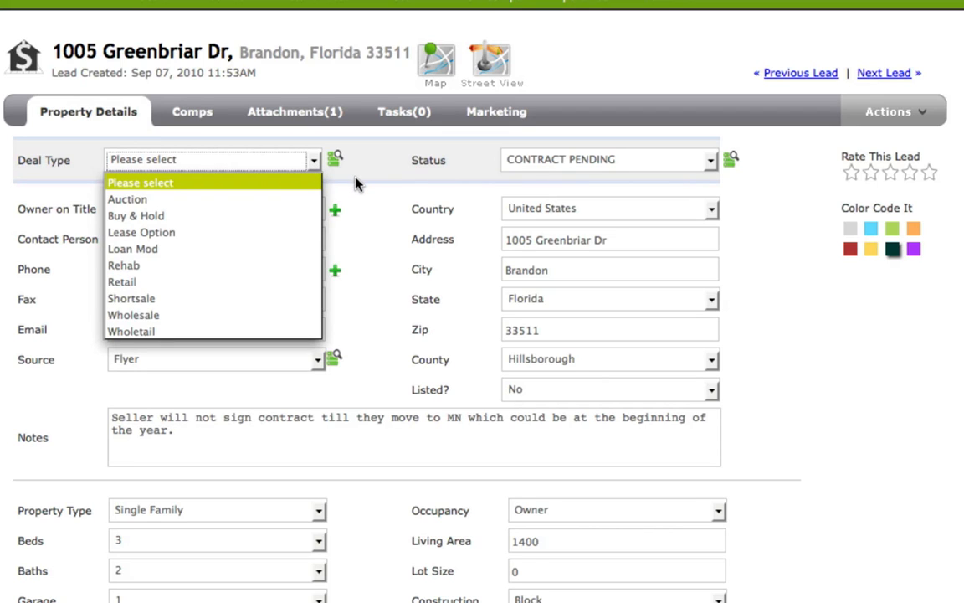
pyautogui.click(357, 199)
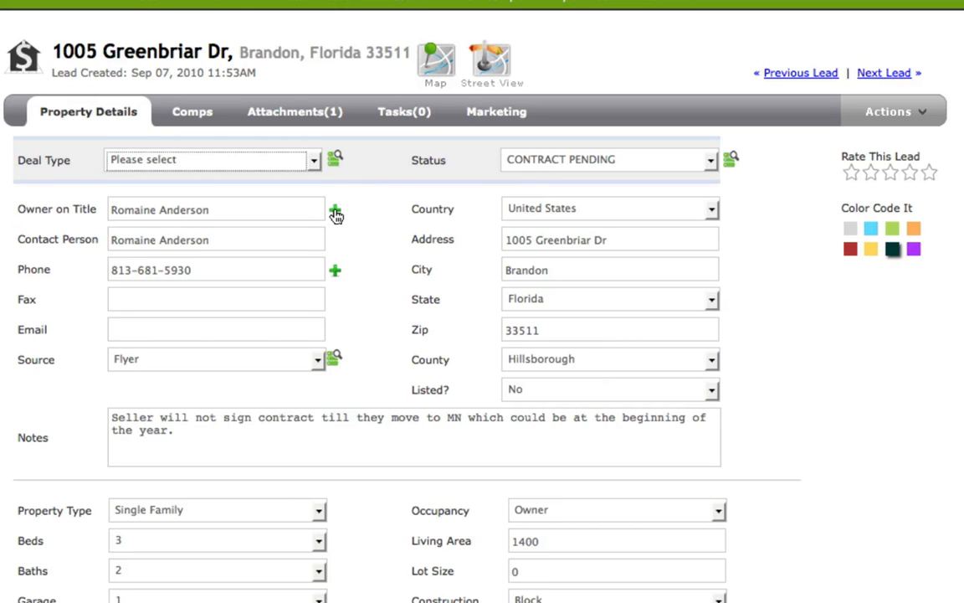
pyautogui.click(334, 212)
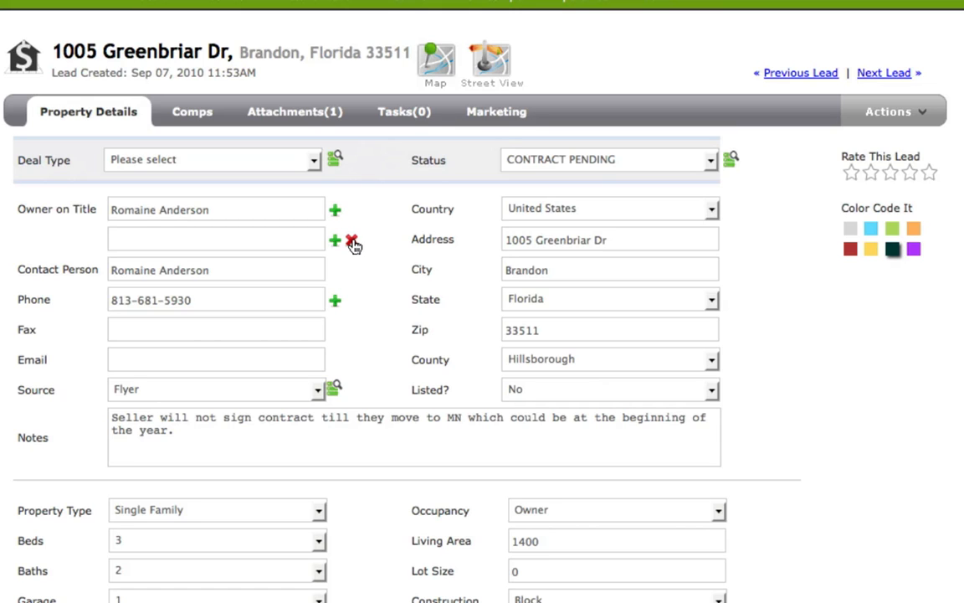
pyautogui.click(351, 242)
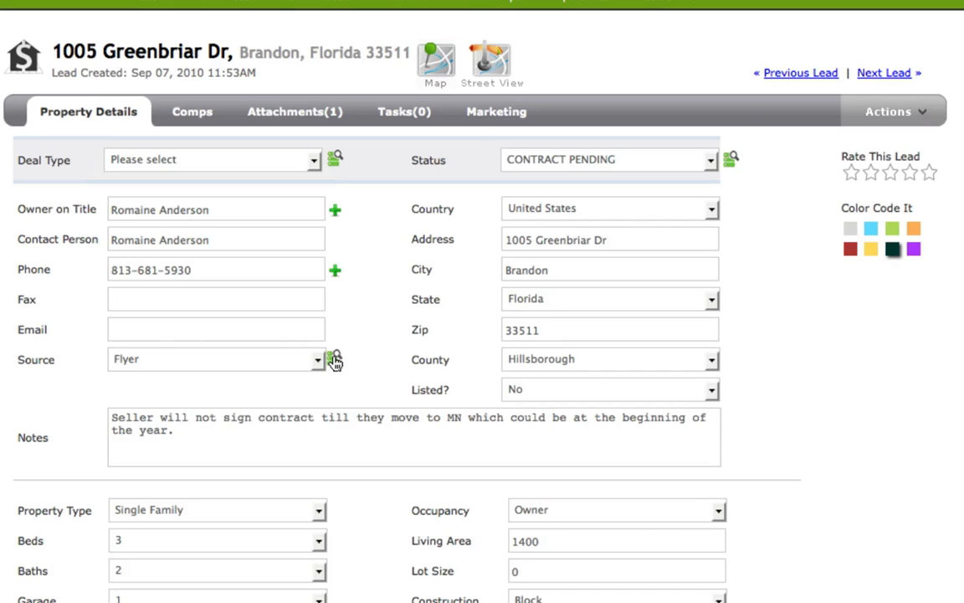
# - Review the lead's Source choices and the default and custom lead source options without changing them
pyautogui.click(317, 362)
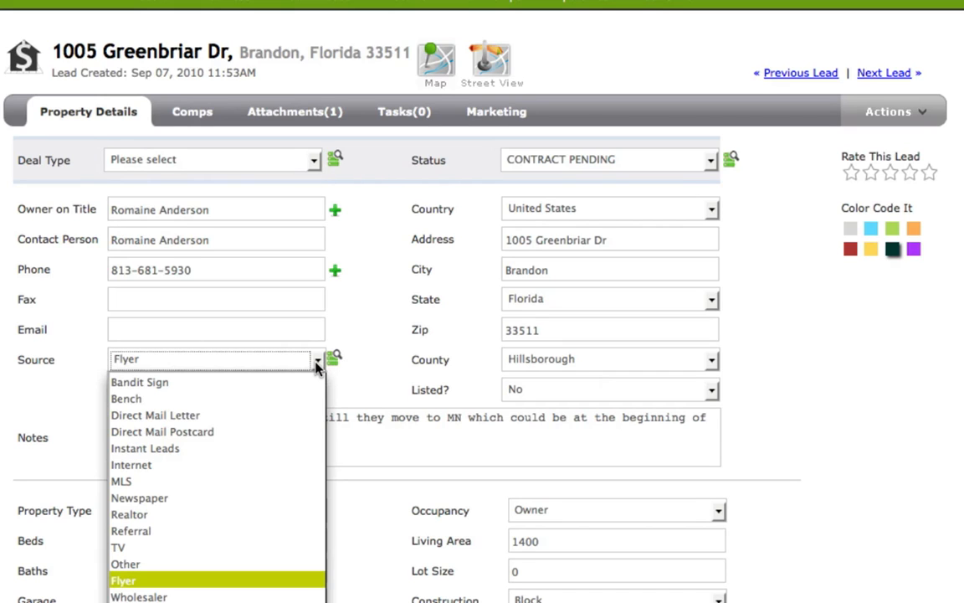
pyautogui.click(323, 359)
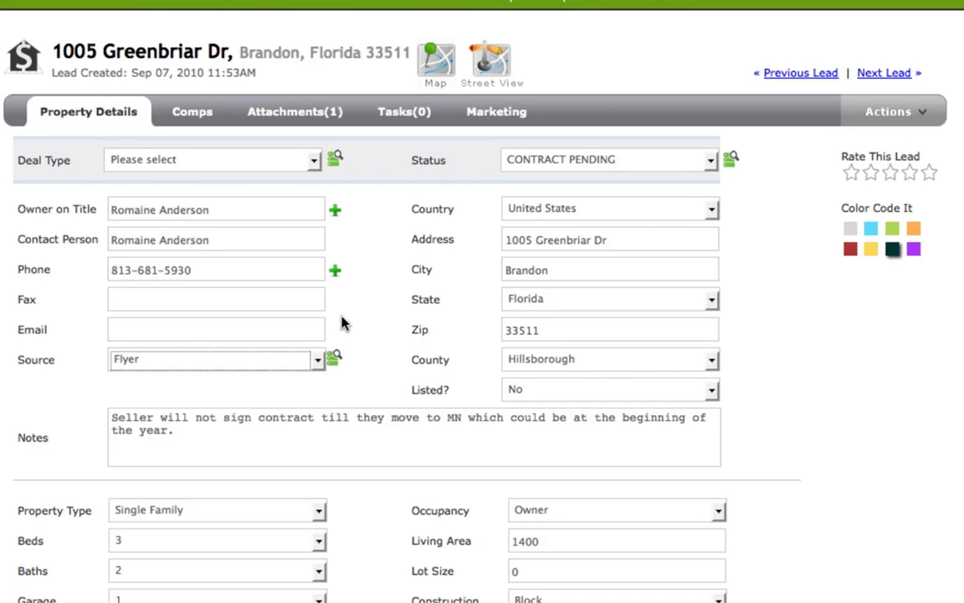
pyautogui.click(334, 360)
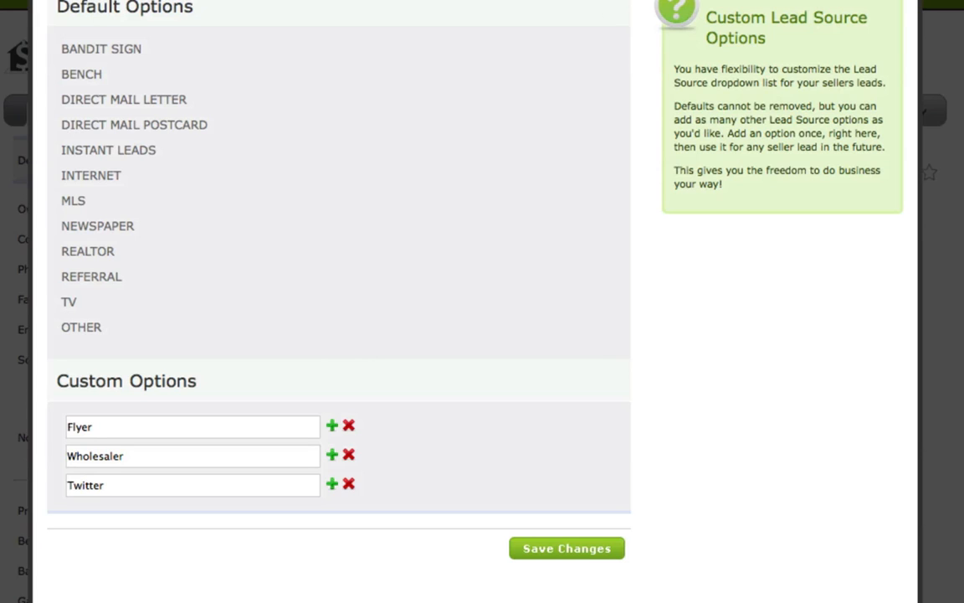
pyautogui.press('Escape')
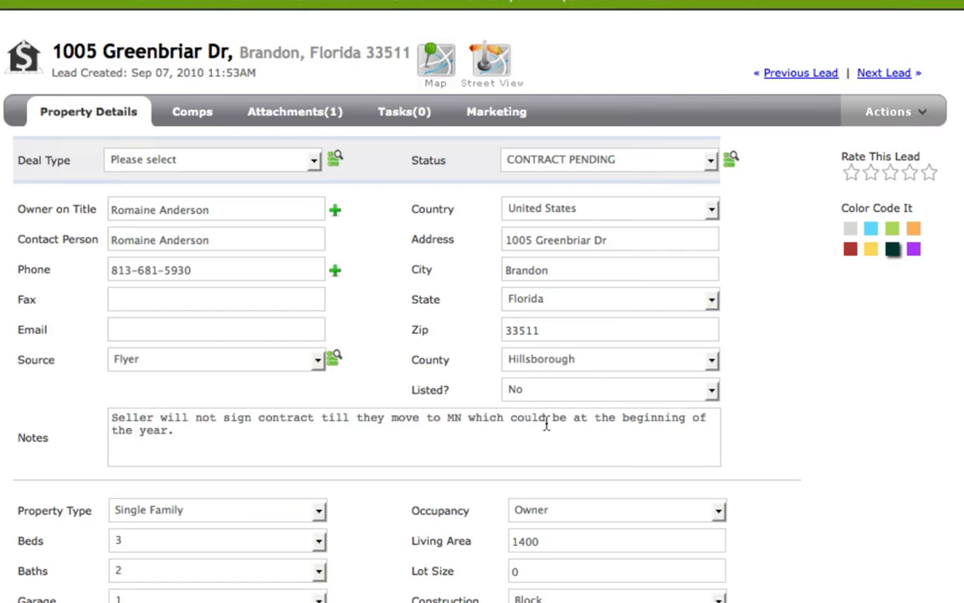
# - Mark the property as listed with a realtor by setting Listed? to Yes
pyautogui.moveTo(538, 399)
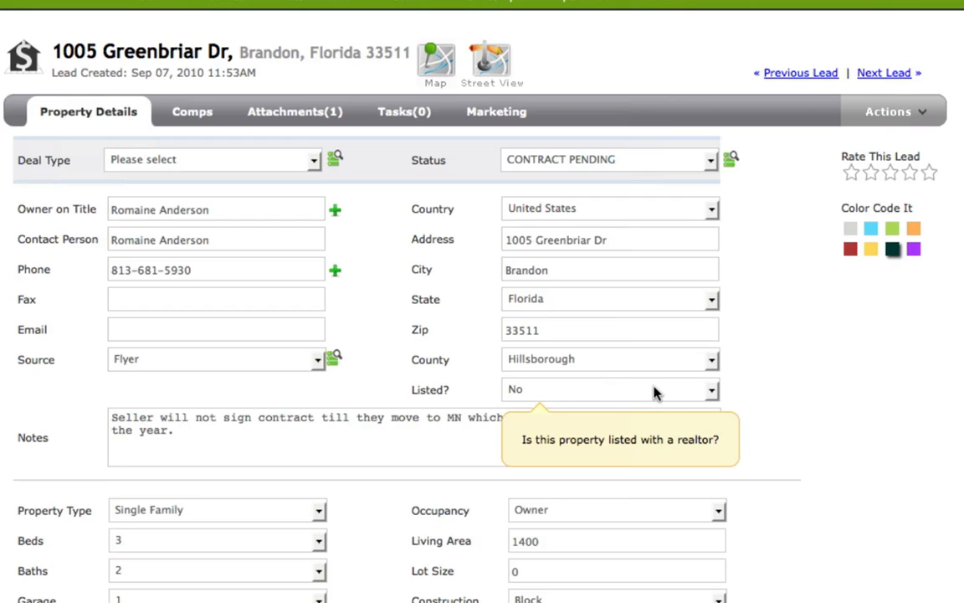
pyautogui.click(709, 390)
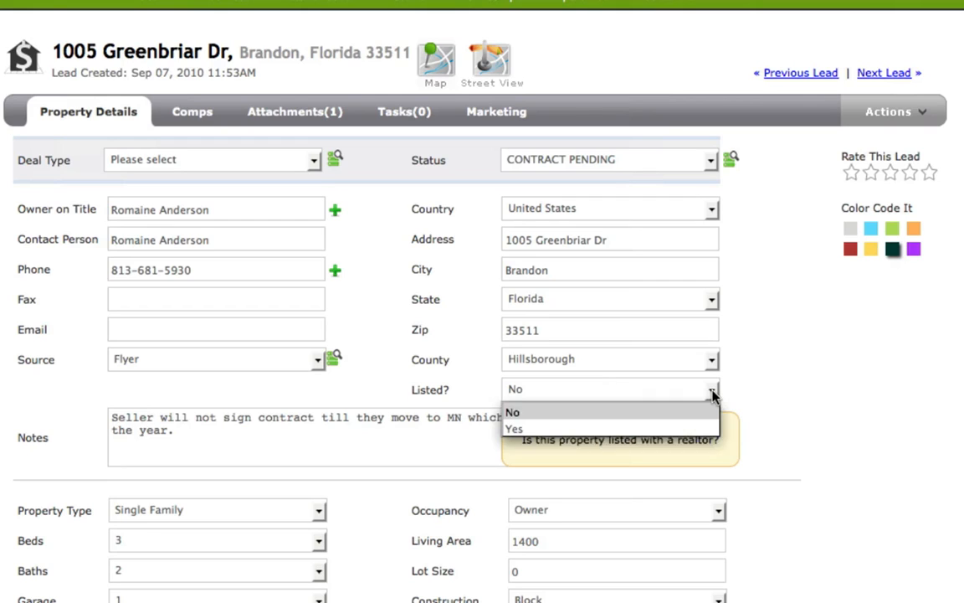
pyautogui.click(626, 430)
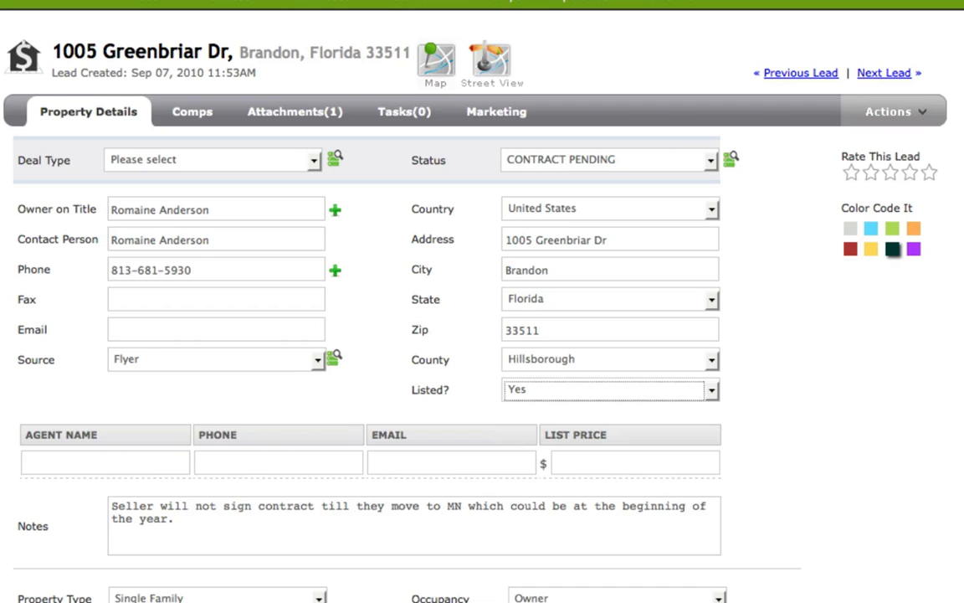
# - Set the property's Occupancy to Tenant and P/T Current? to No
pyautogui.scroll(-5, 482, 301)
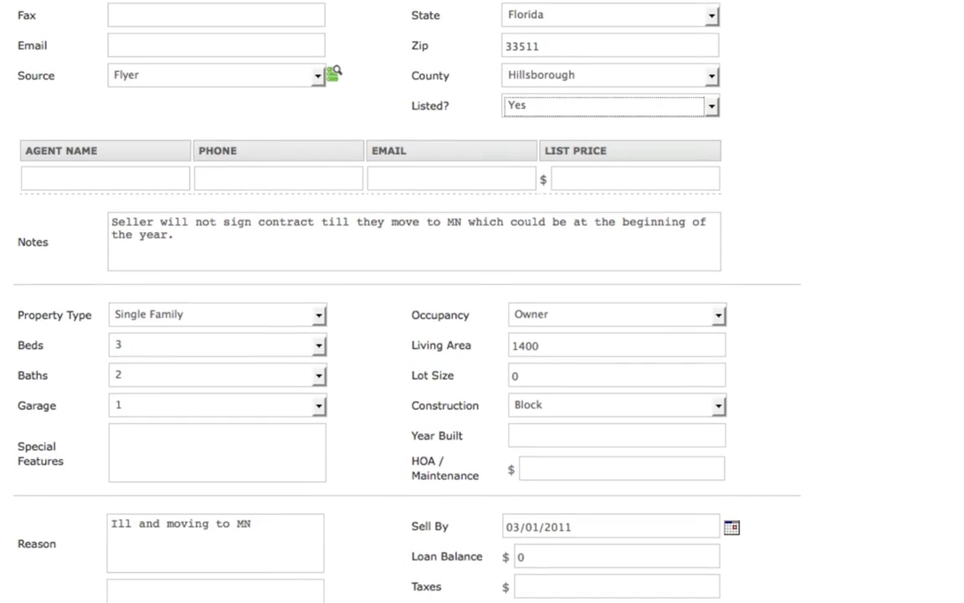
pyautogui.scroll(-2, 482, 301)
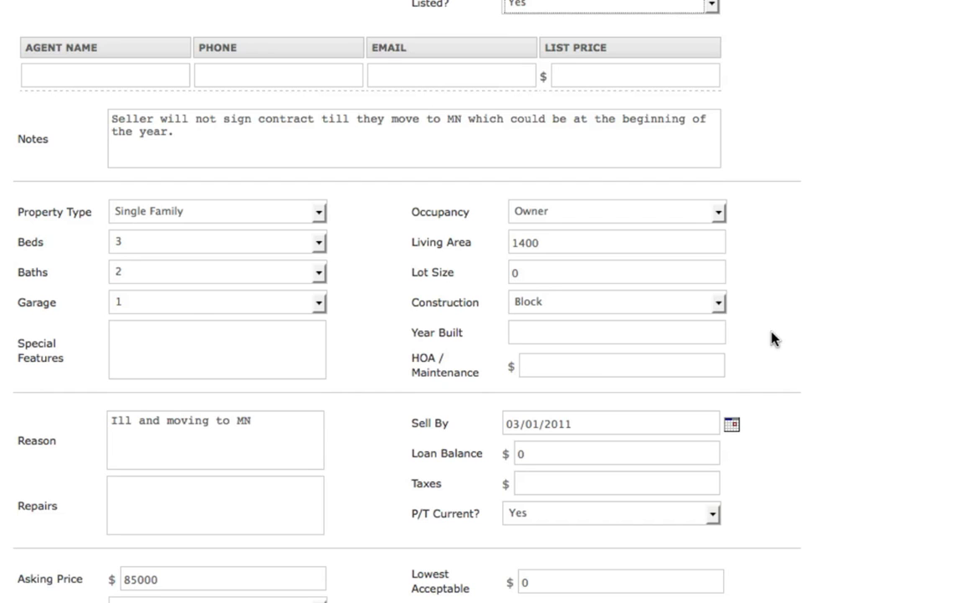
pyautogui.click(718, 214)
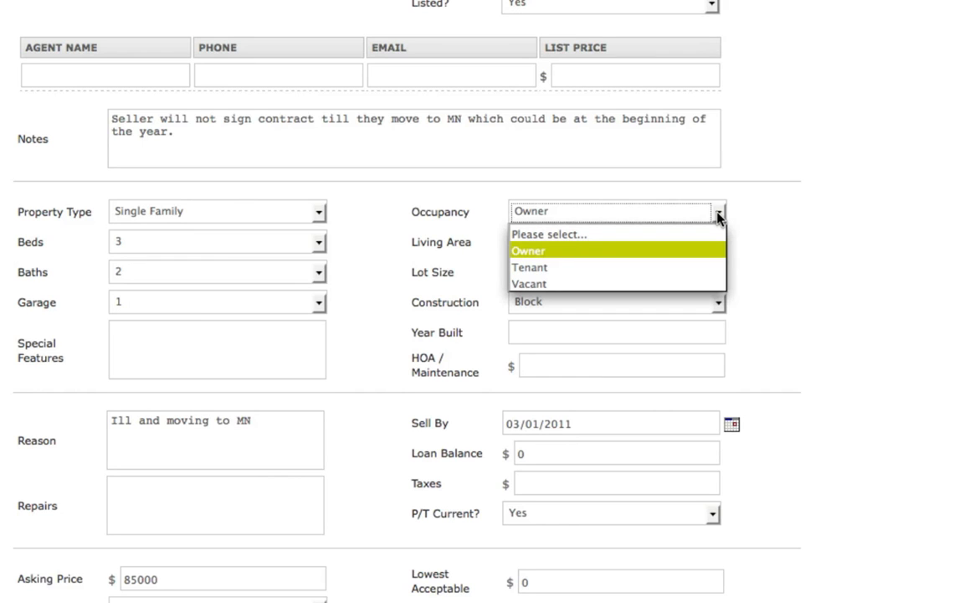
pyautogui.click(691, 268)
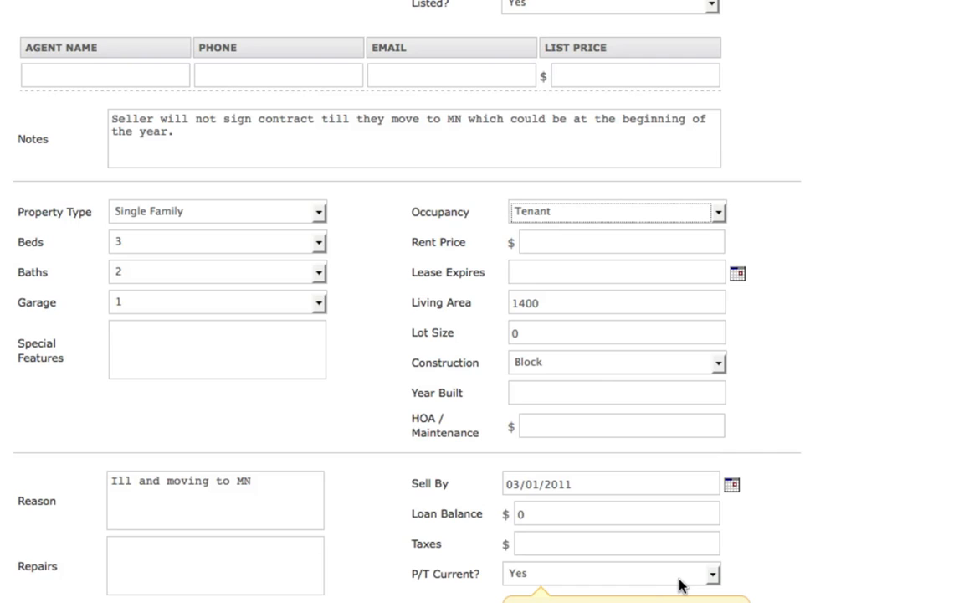
pyautogui.click(713, 576)
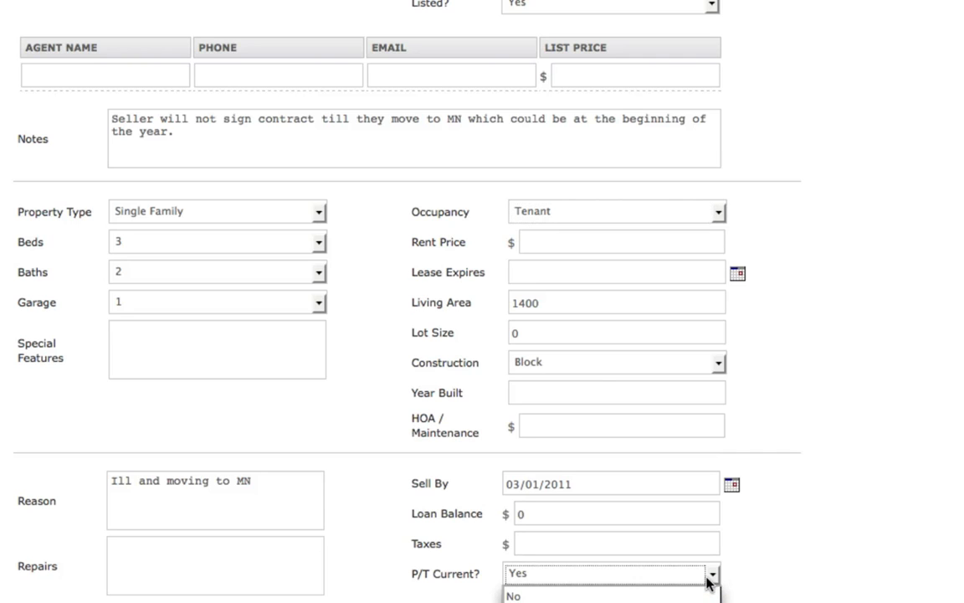
pyautogui.click(691, 596)
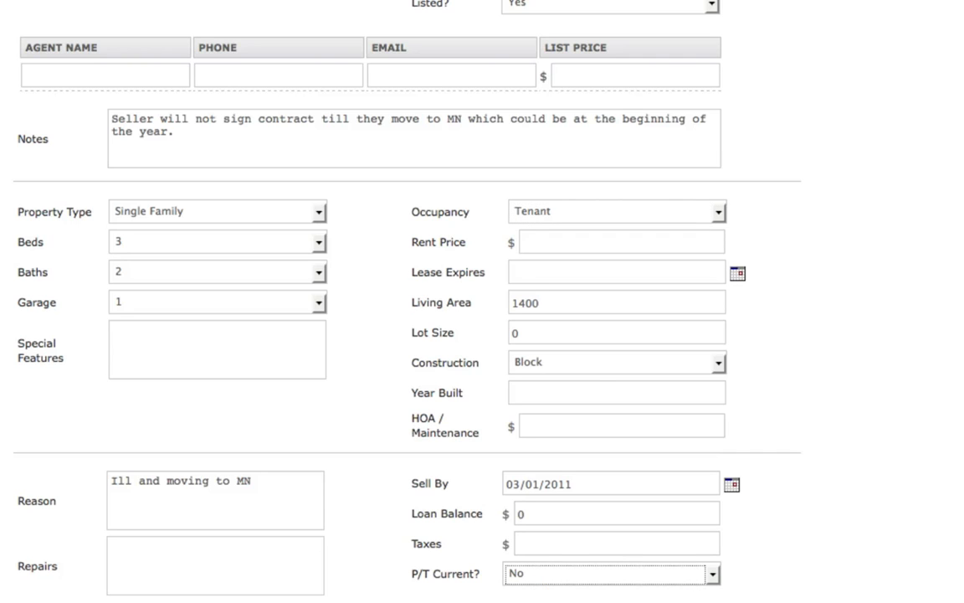
# - Review the lead's mortgage, asking price, autoresponder subscription, Communication Log and Photos sections, and return to the contact and address details
pyautogui.scroll(-5, 367, 301)
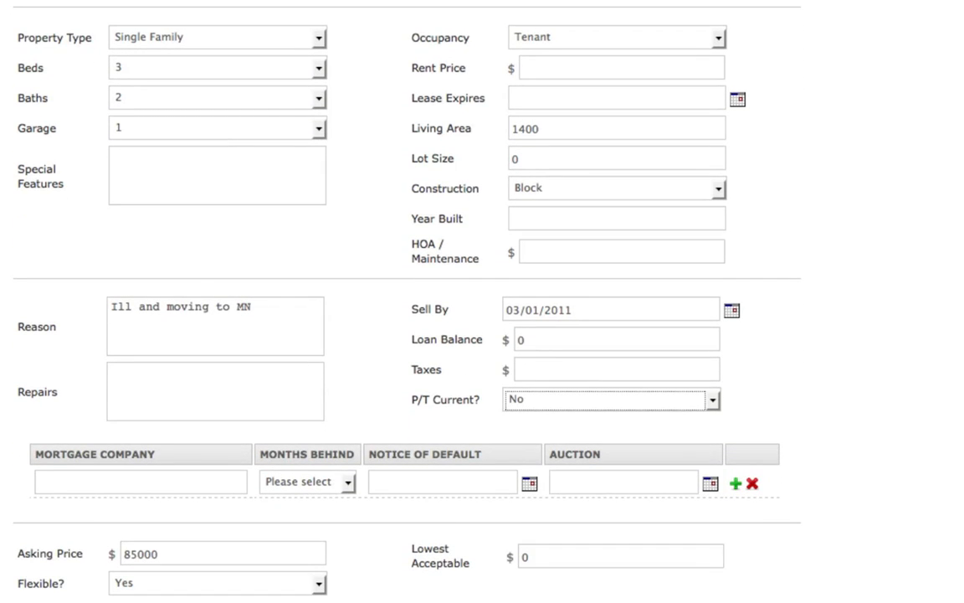
pyautogui.scroll(-8, 428, 301)
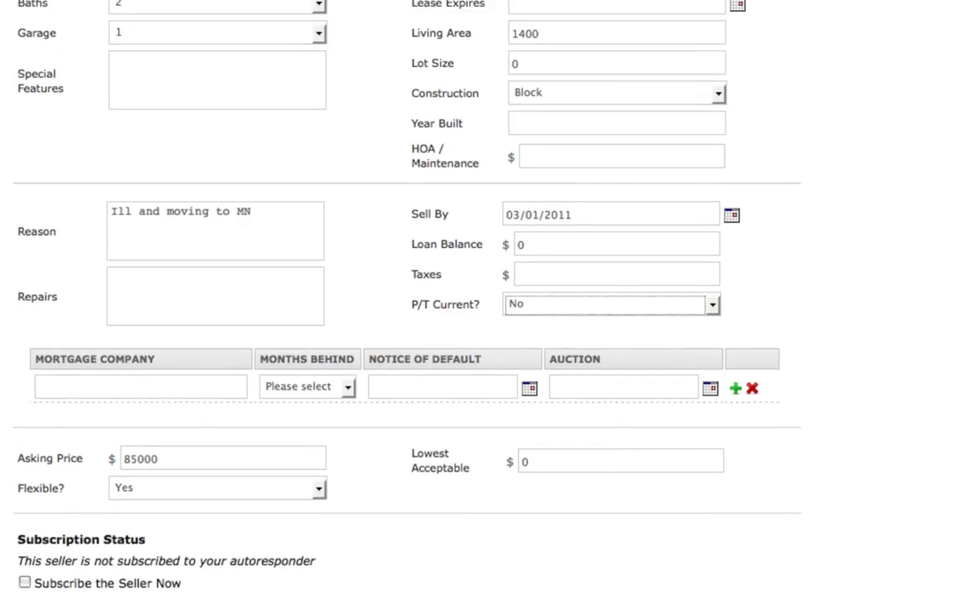
pyautogui.scroll(-4, 429, 271)
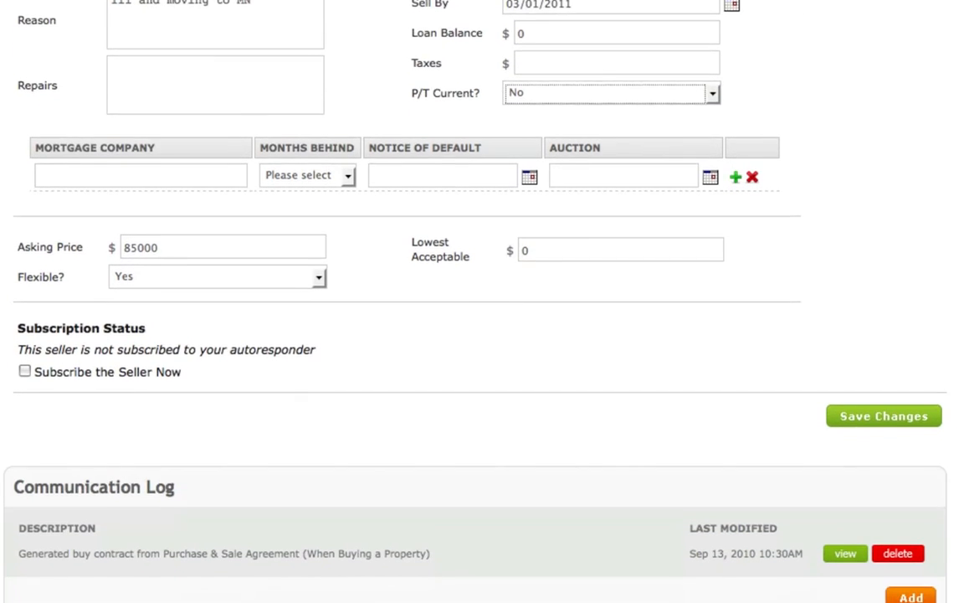
pyautogui.scroll(-1, 428, 271)
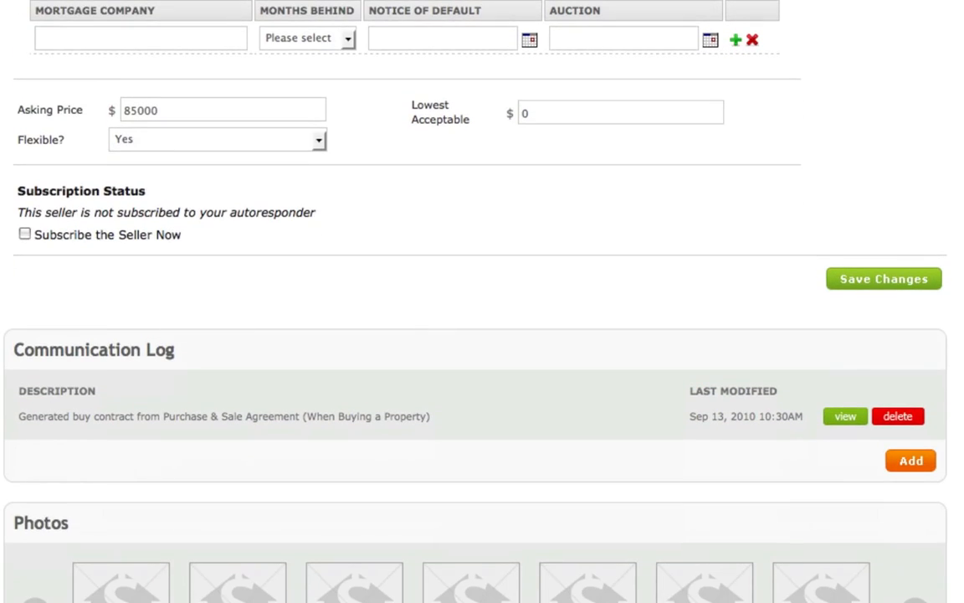
pyautogui.scroll(-2, 429, 271)
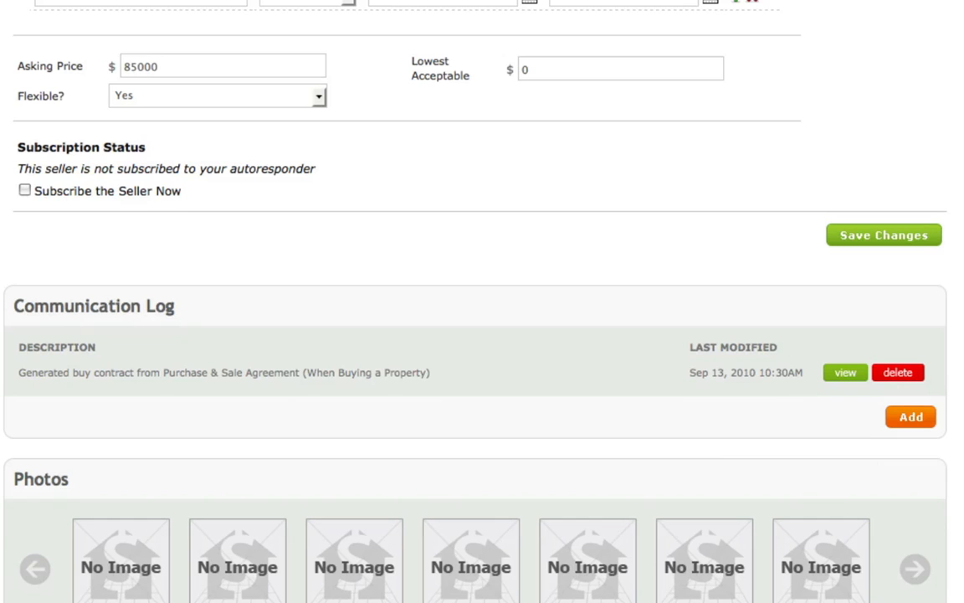
pyautogui.scroll(10, 482, 301)
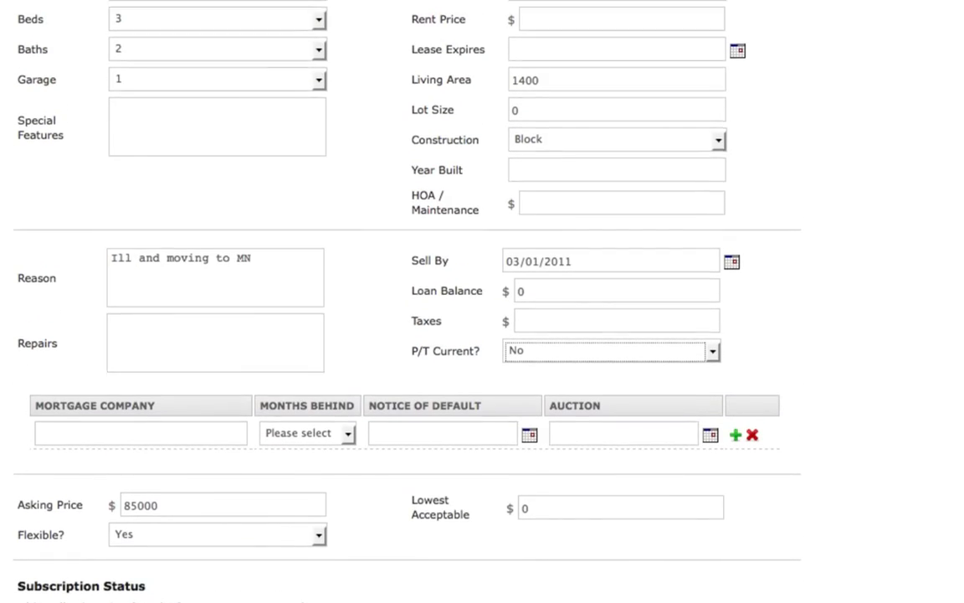
pyautogui.scroll(9, 482, 302)
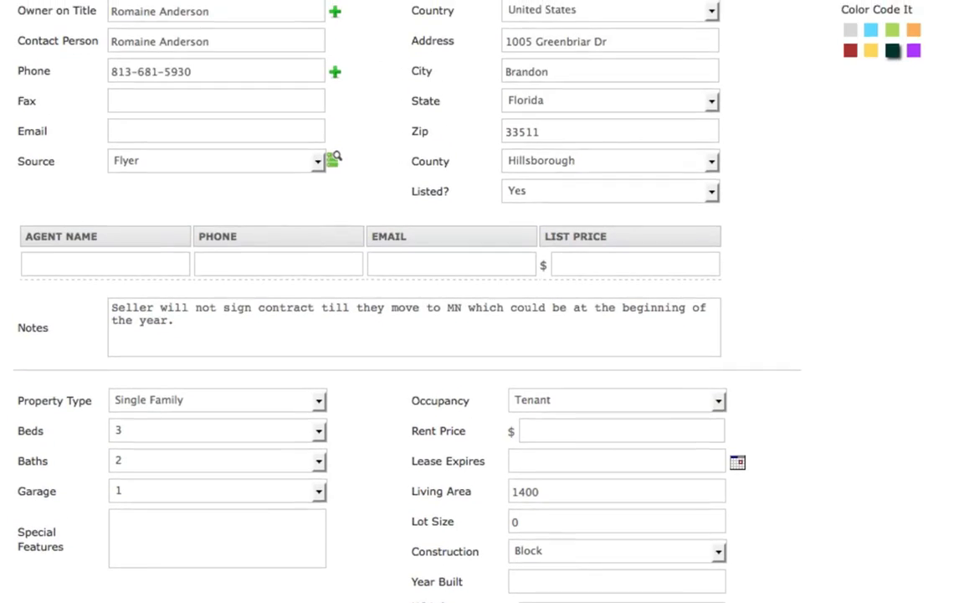